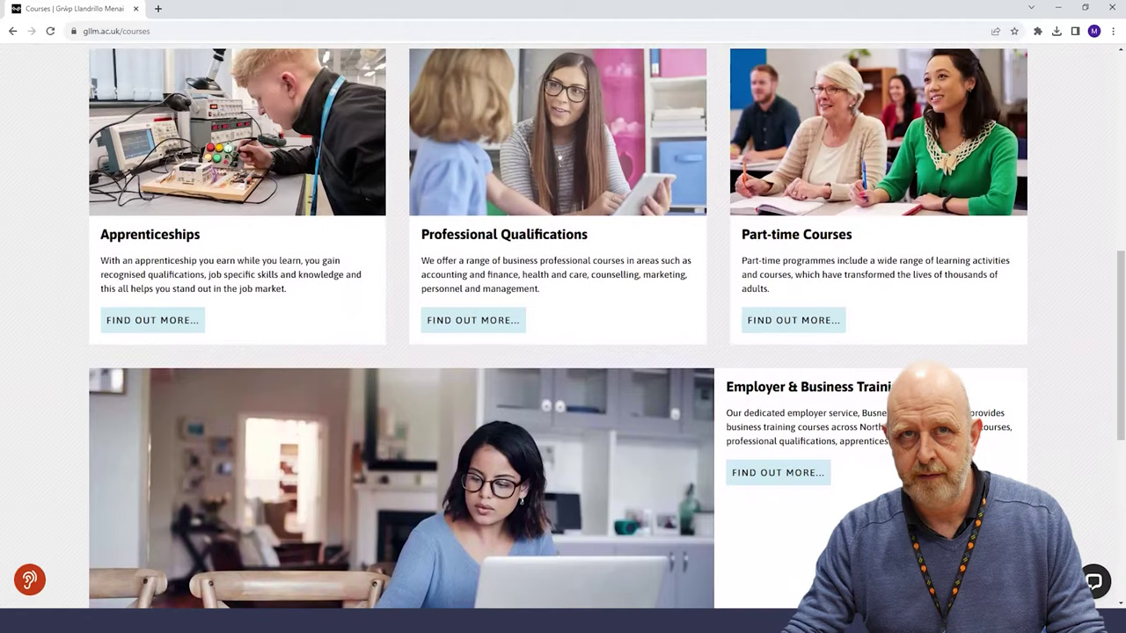
Scroll through the full-time further education course search results
scroll(588, 245, "up", 5)
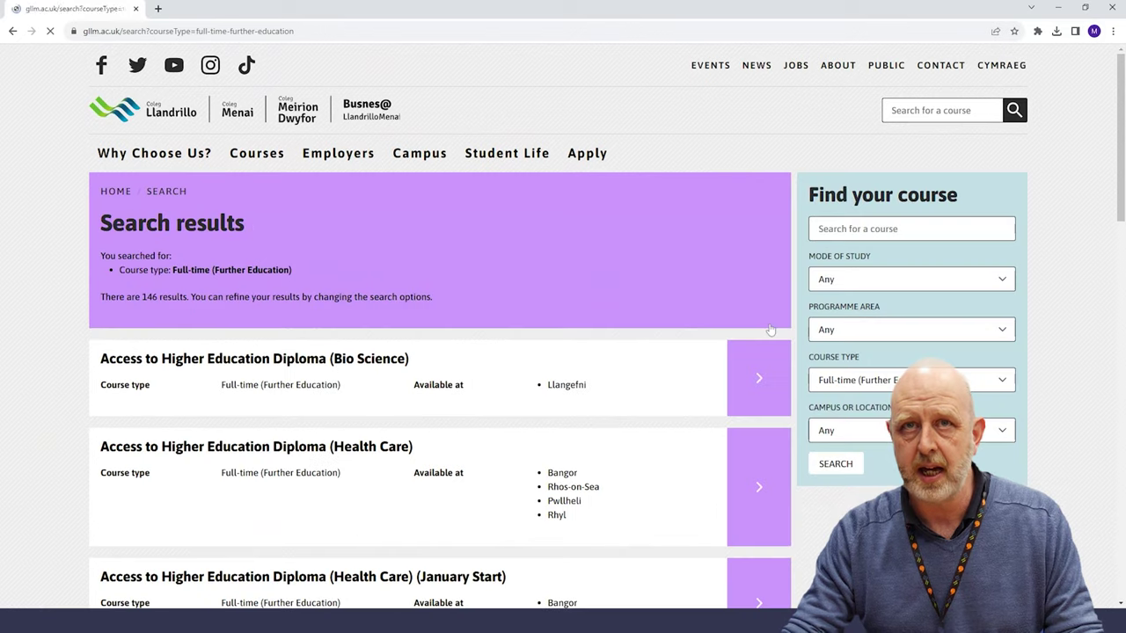
scroll(716, 284, "down", 1)
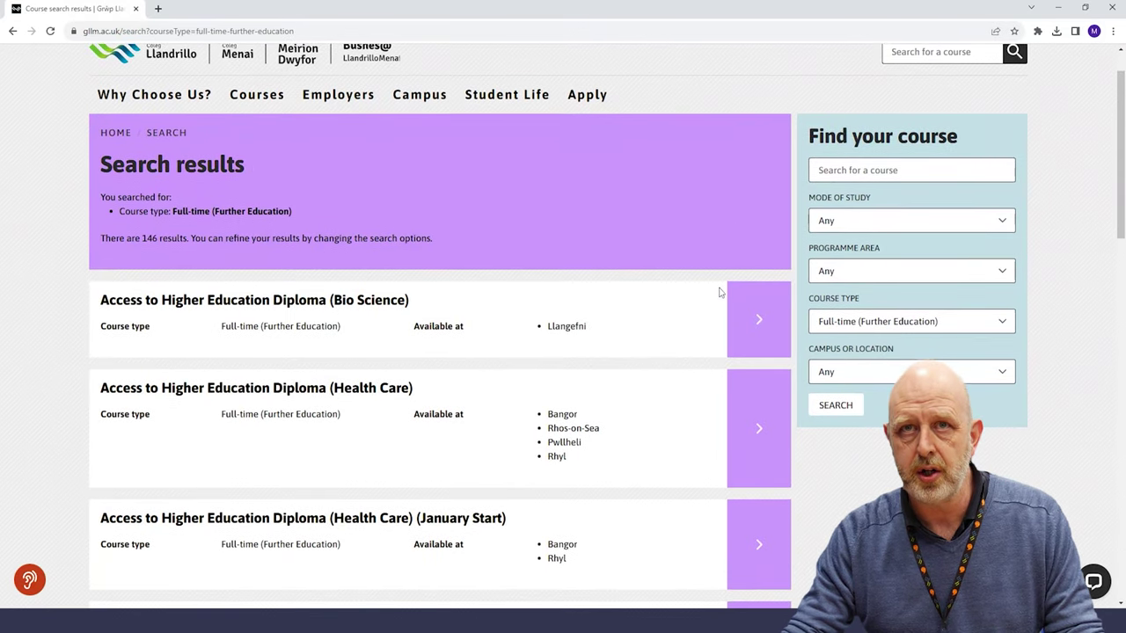
Open the Access to Higher Education Diploma (Health Care) course and apply for it at the Bangor campus
left_click(758, 400)
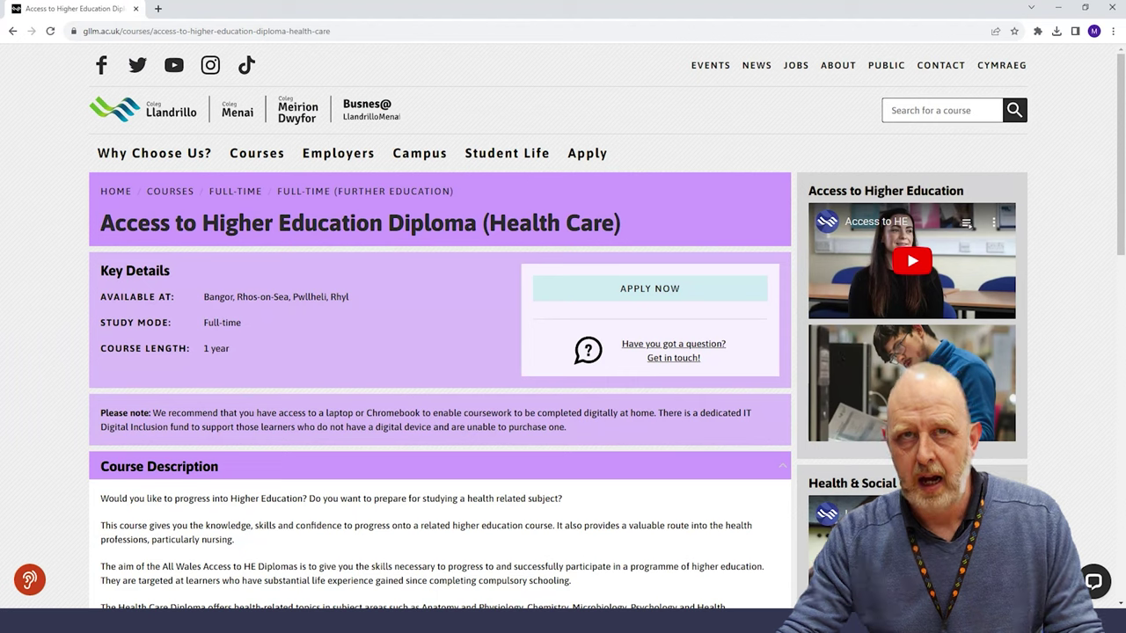
left_click(678, 299)
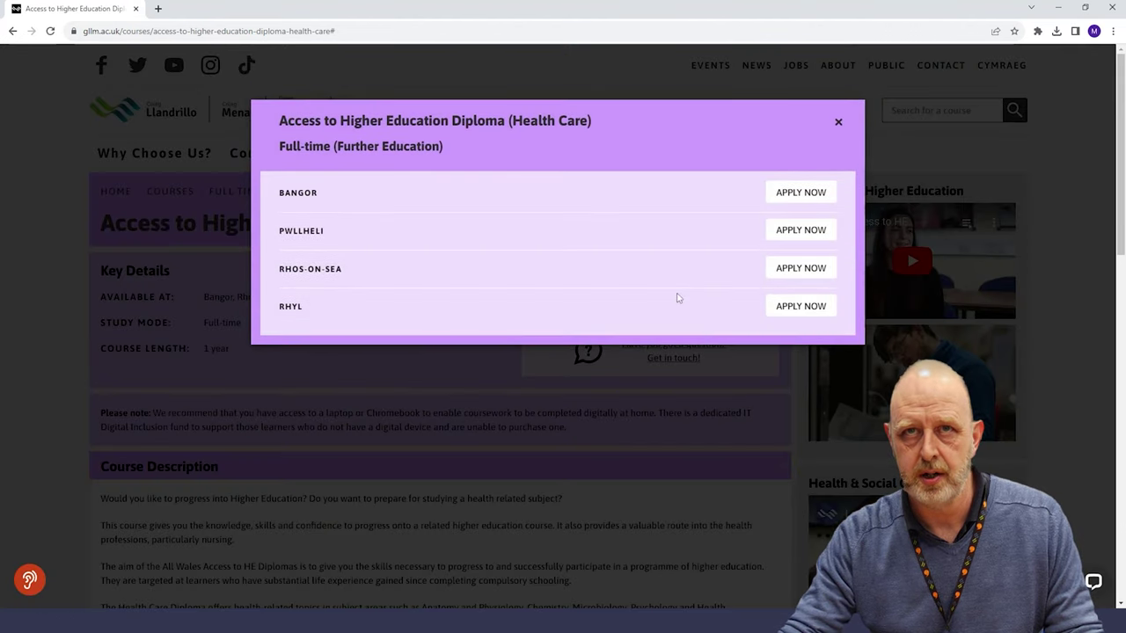
left_click(787, 195)
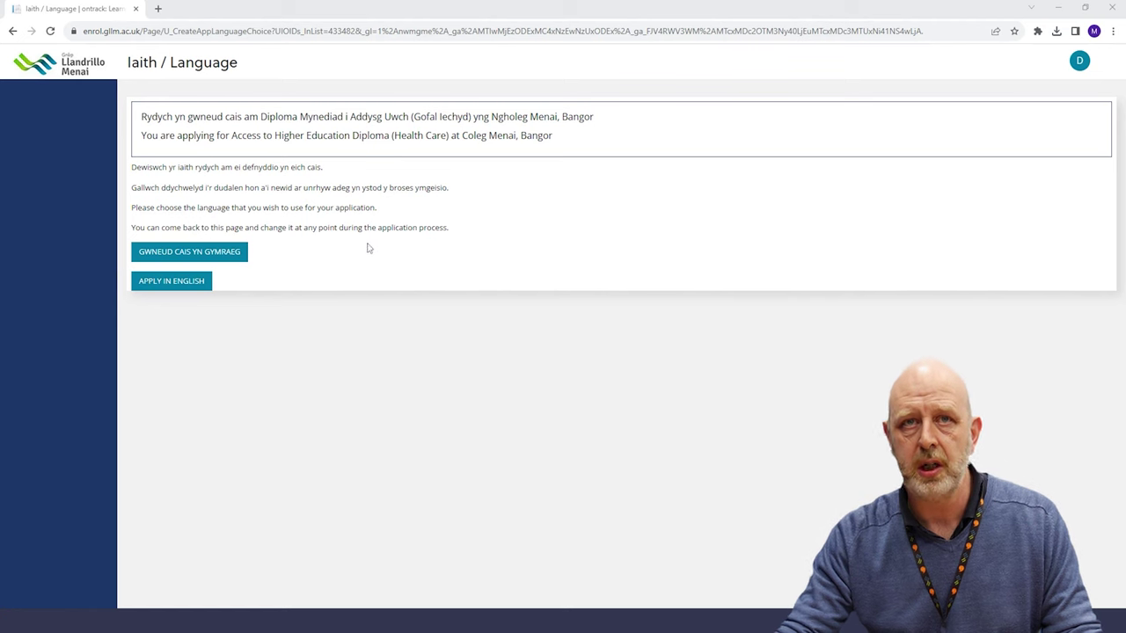
Choose to apply in English and continue through Personal Details and Further Details unchanged
left_click(201, 283)
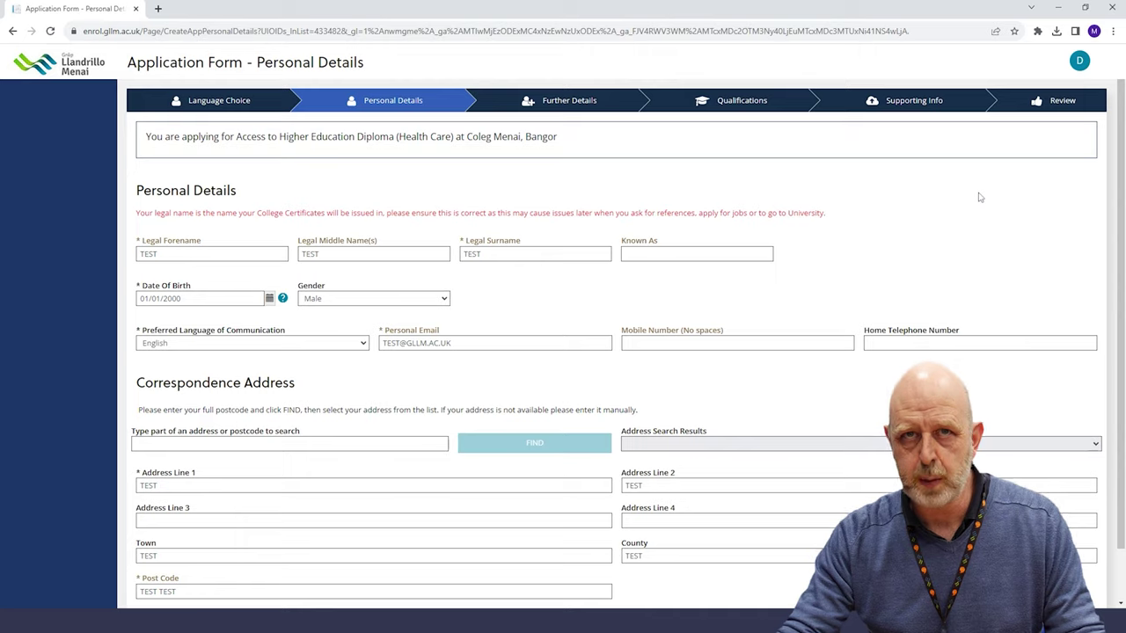
scroll(978, 207, "down", 2)
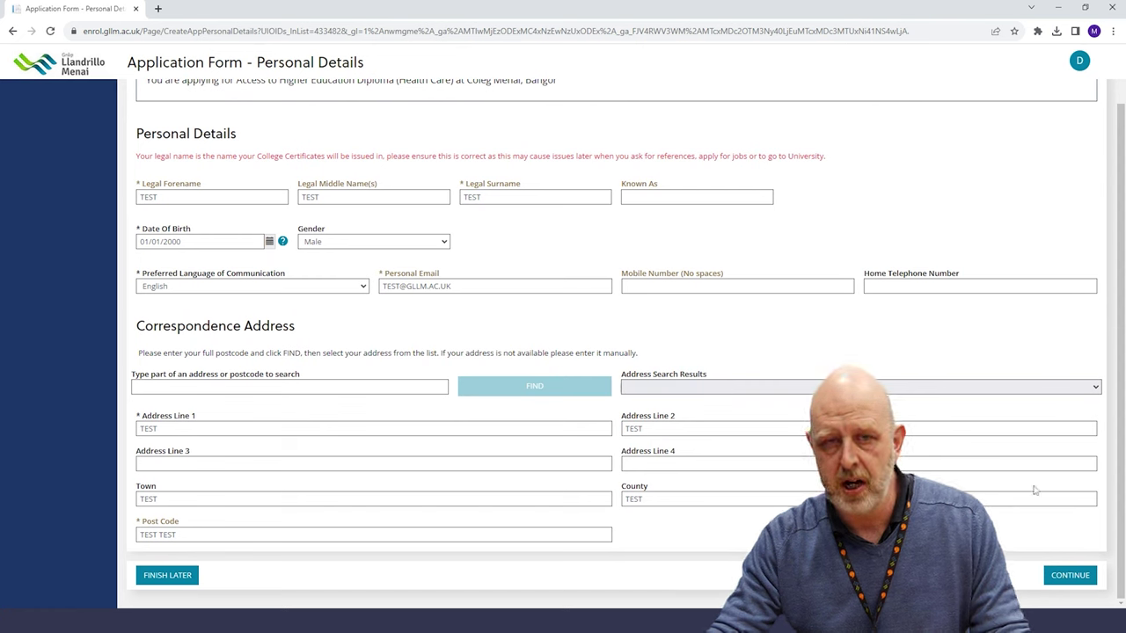
left_click(1055, 585)
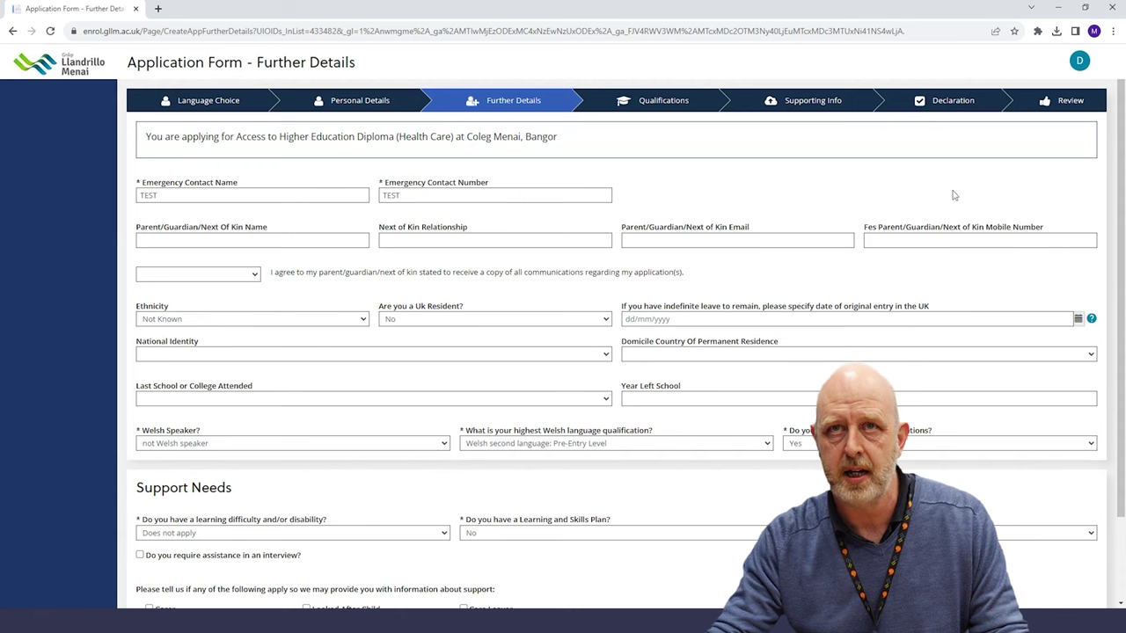
scroll(969, 209, "down", 1)
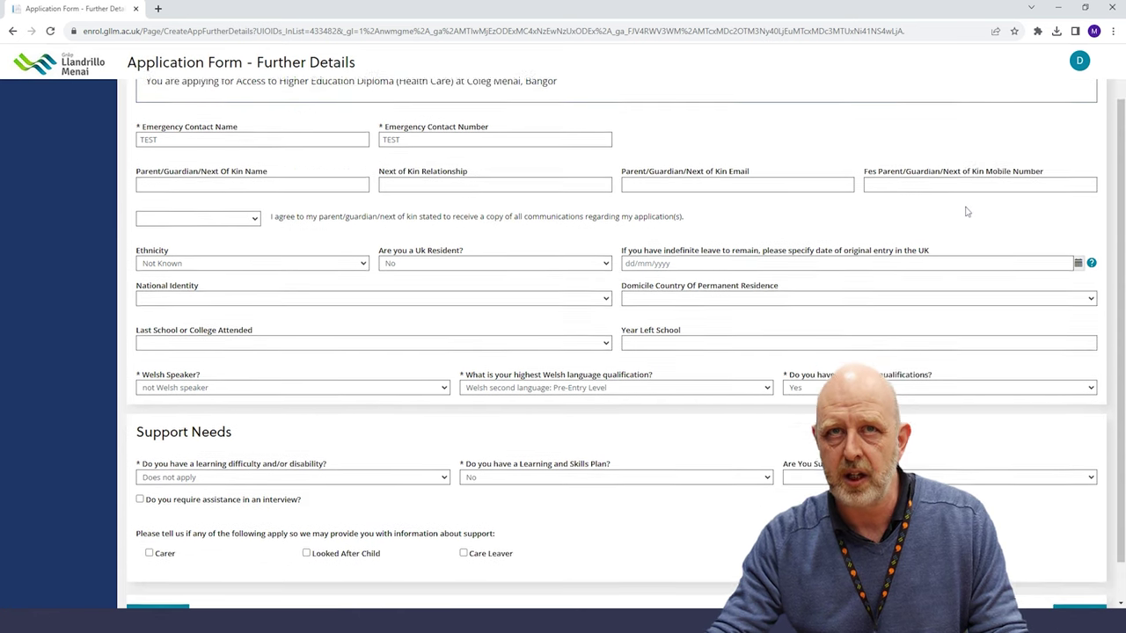
scroll(967, 211, "down", 1)
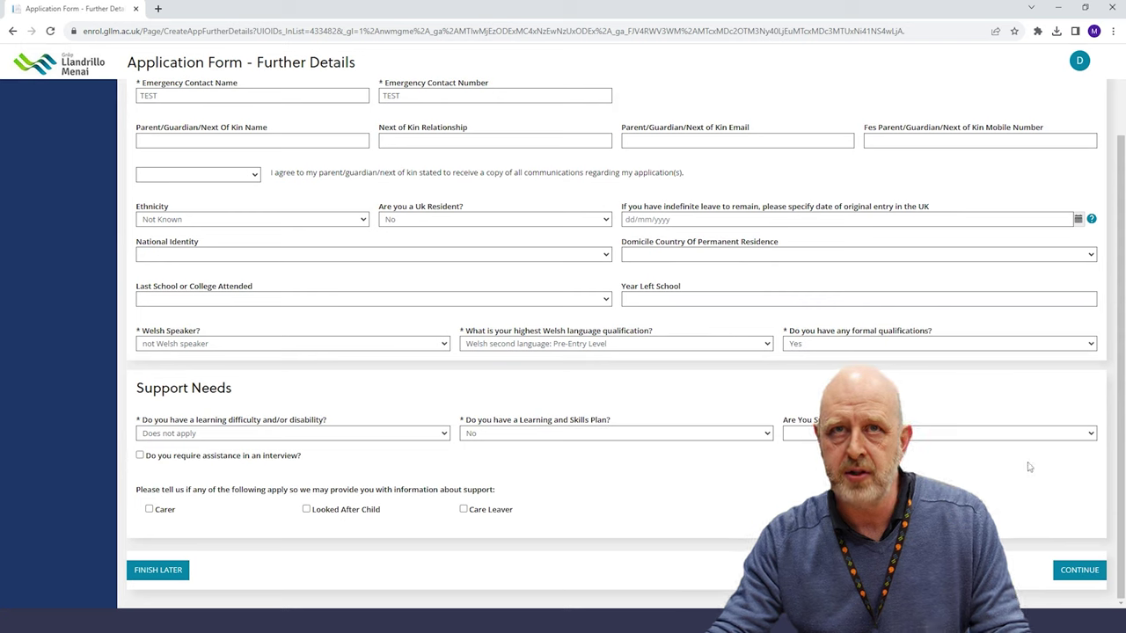
left_click(1063, 576)
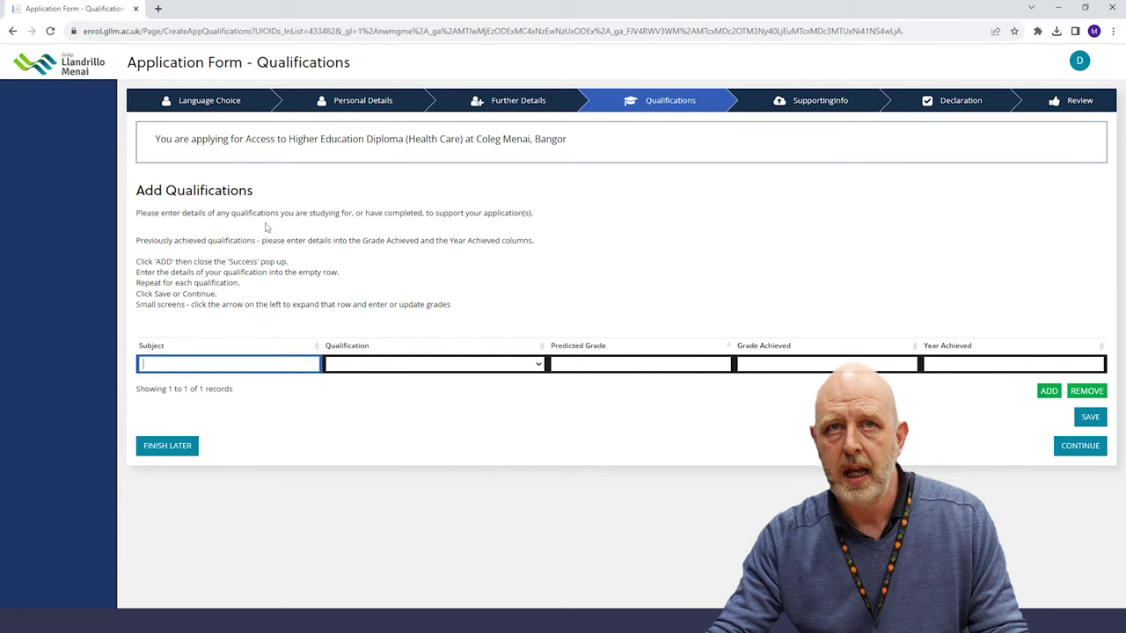
Enter a Maths GCSE qualification with predicted grade B and year 2024, then add a blank row
left_click(311, 195)
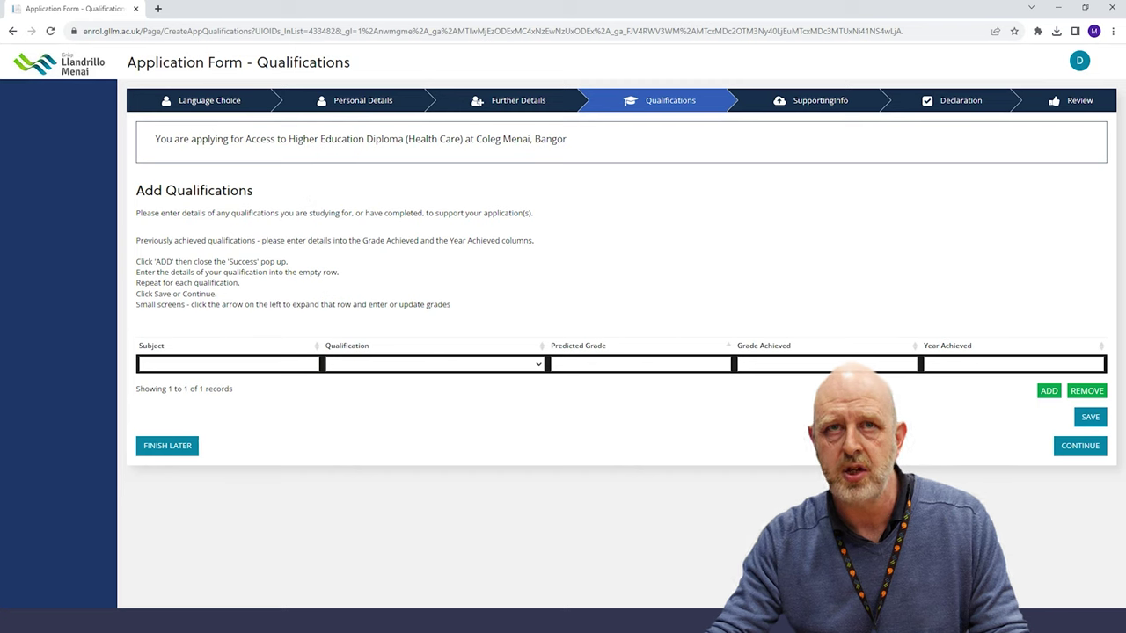
left_click(224, 363)
type("Maths")
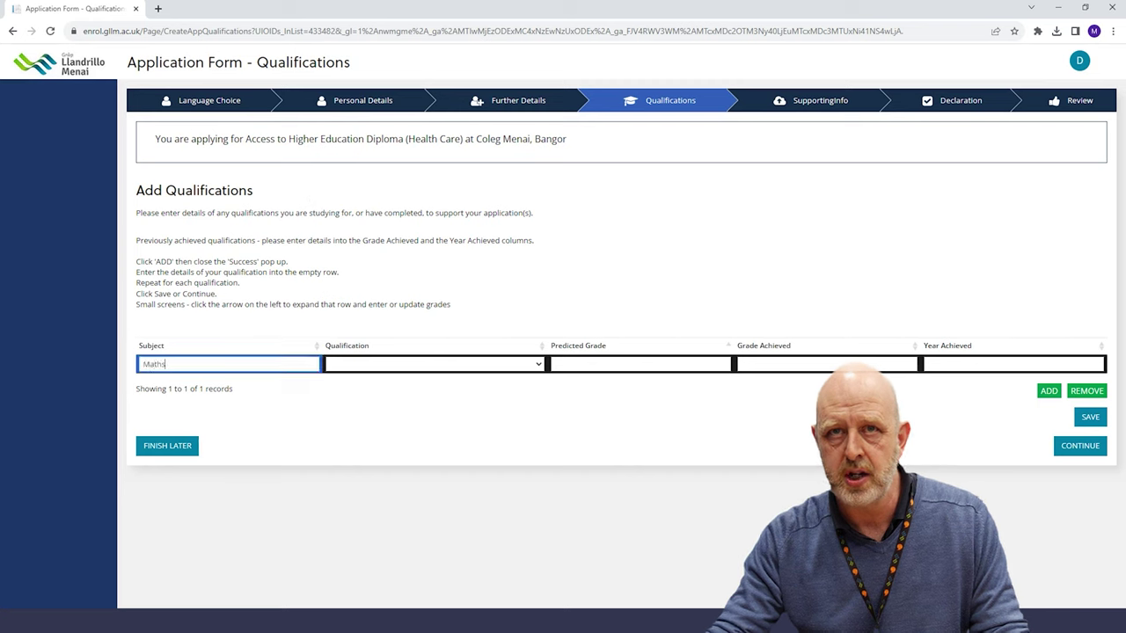
left_click(539, 367)
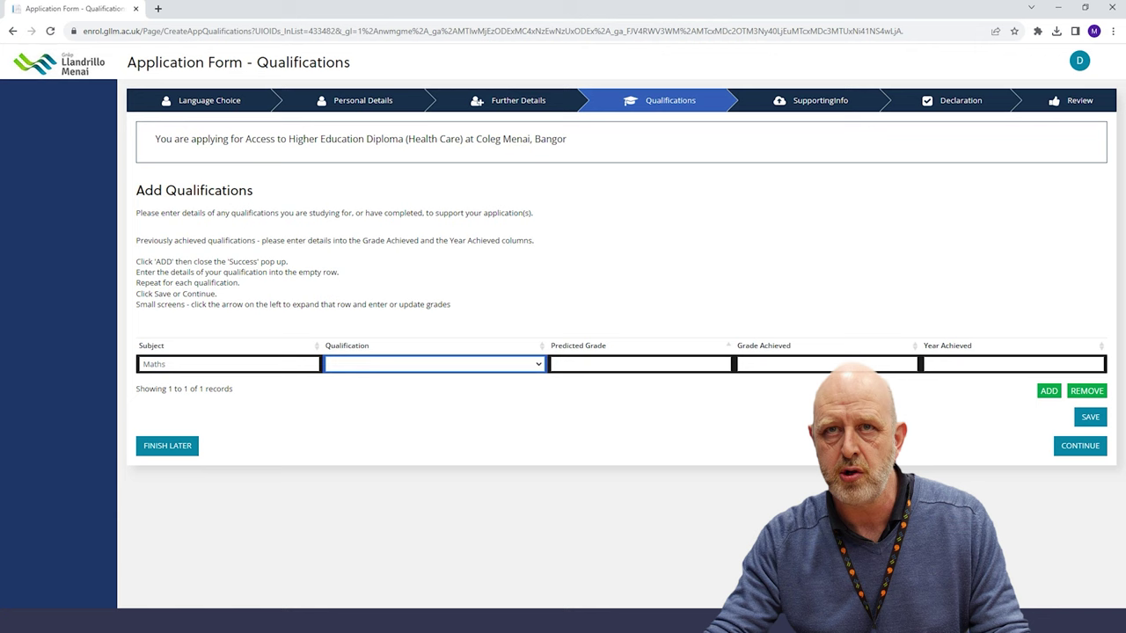
left_click(572, 364)
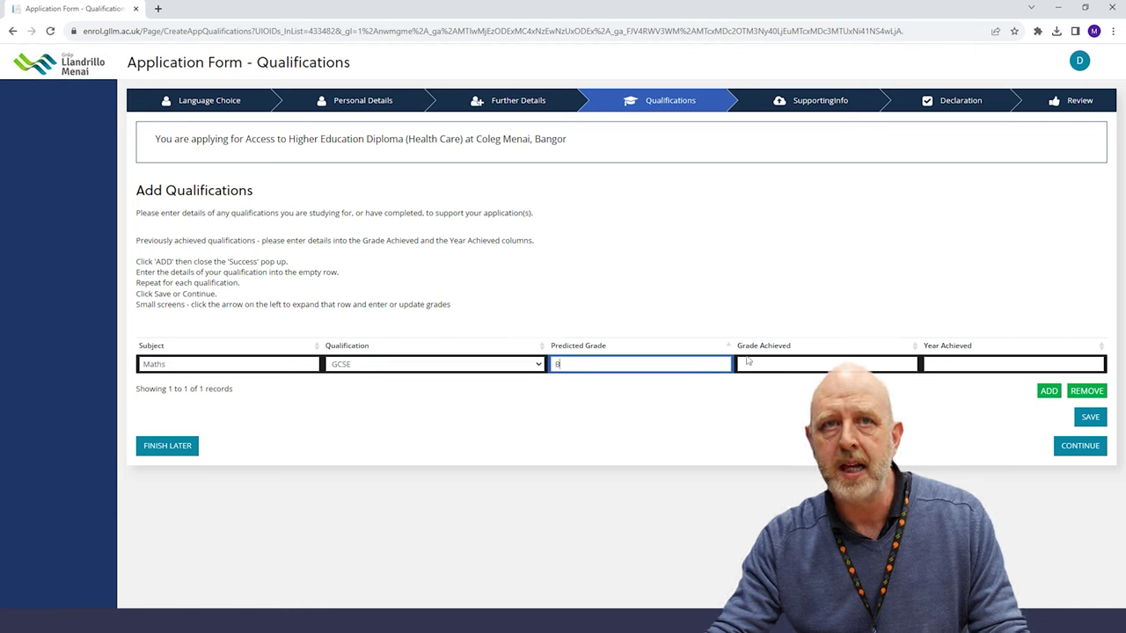
key("Tab")
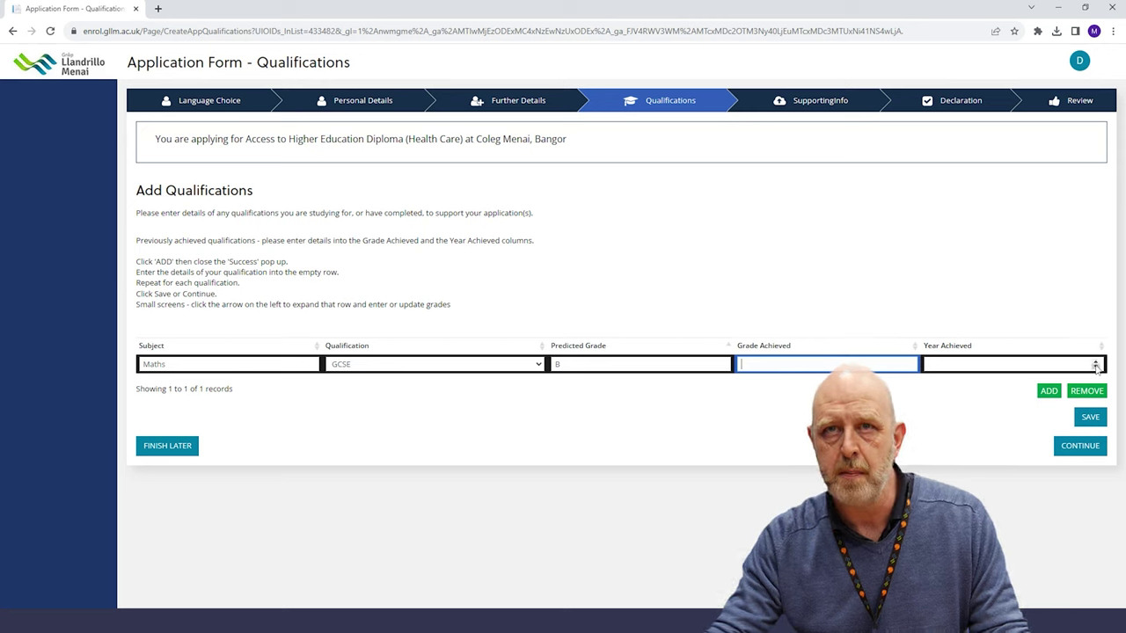
key("Tab")
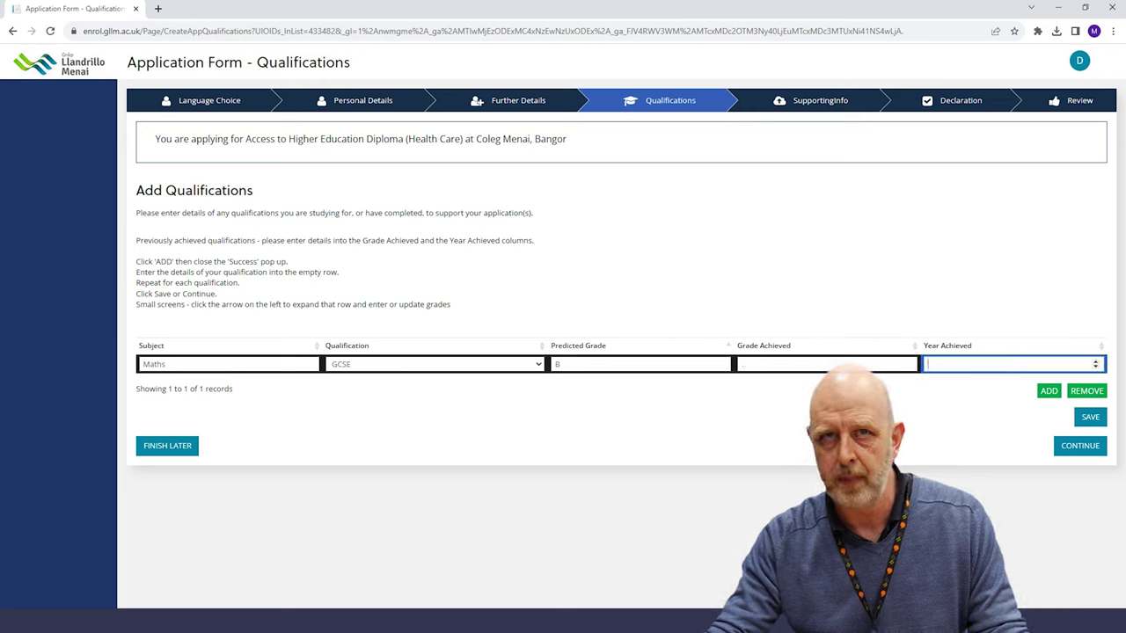
type("2024")
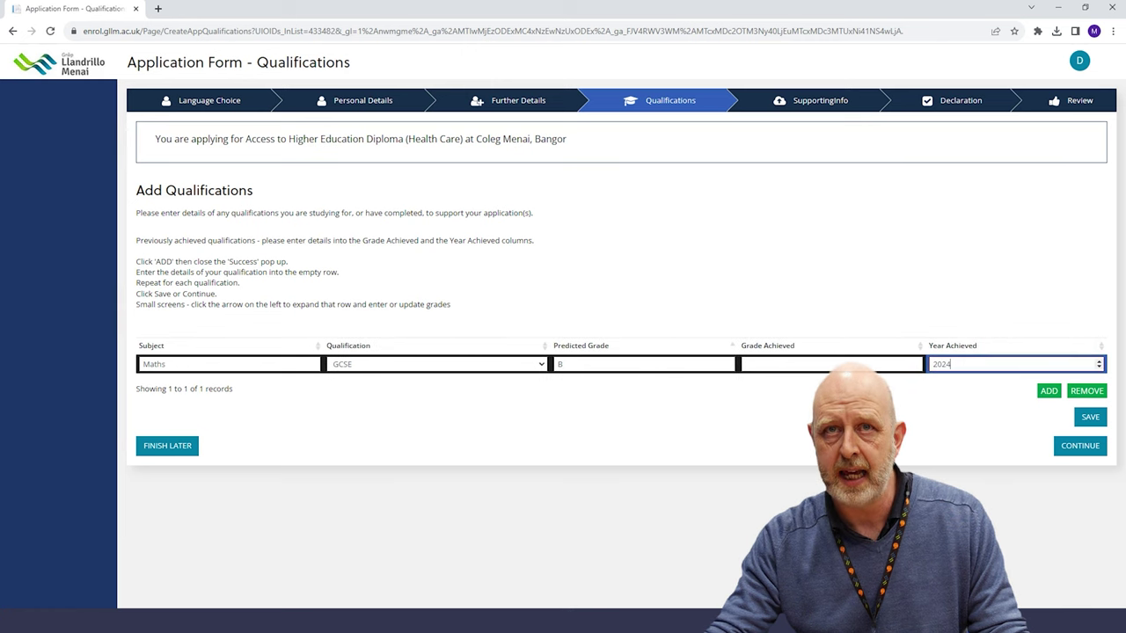
left_click(963, 312)
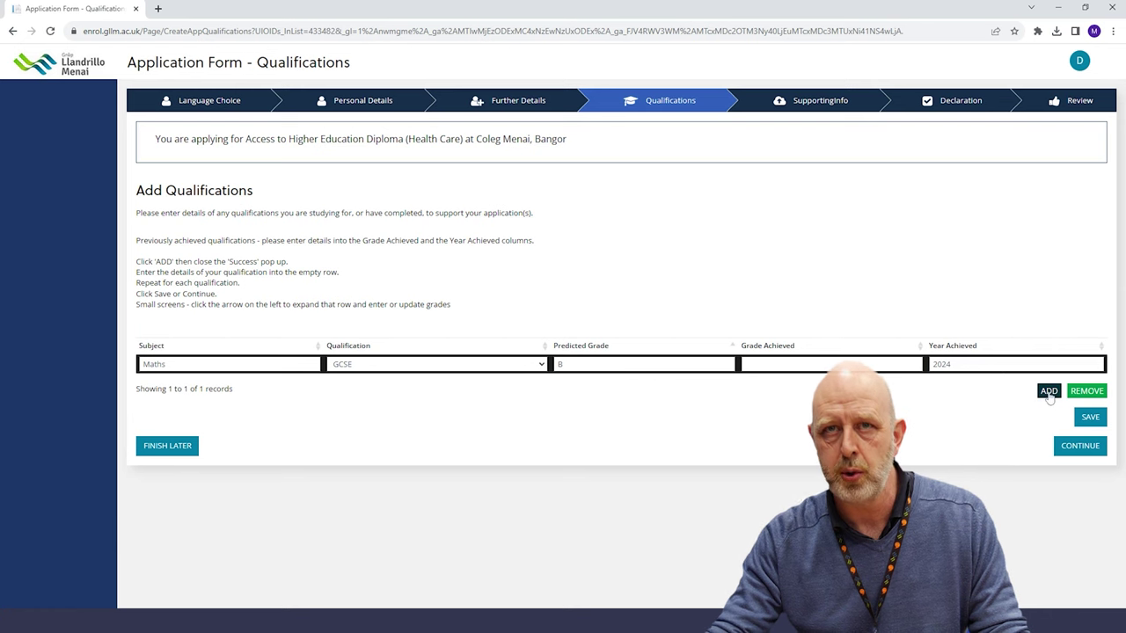
left_click(1048, 391)
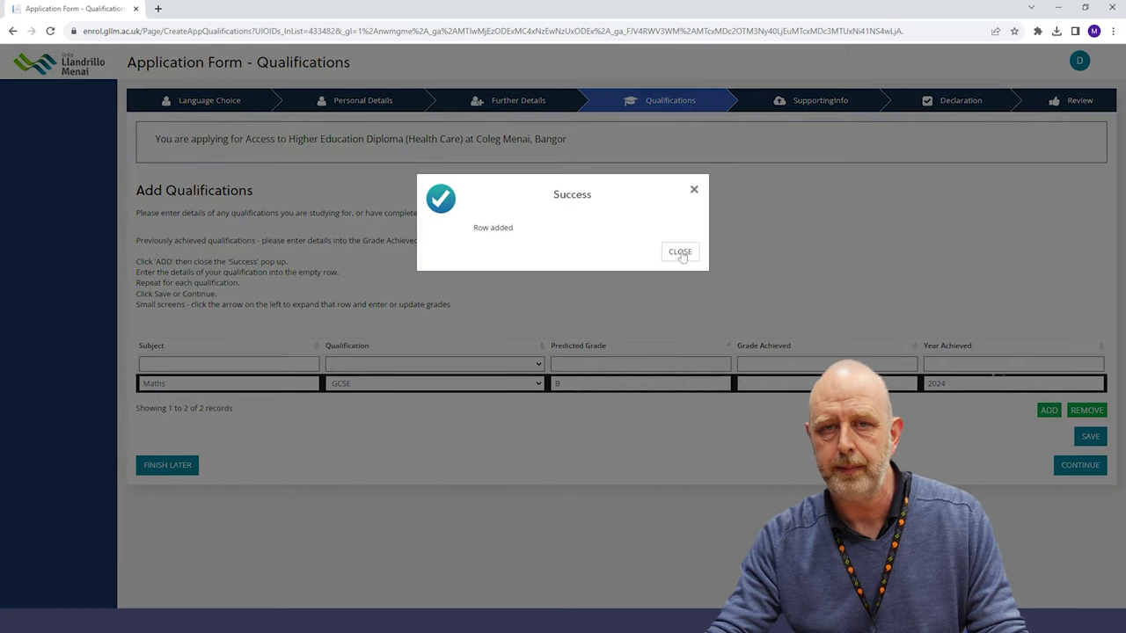
left_click(680, 253)
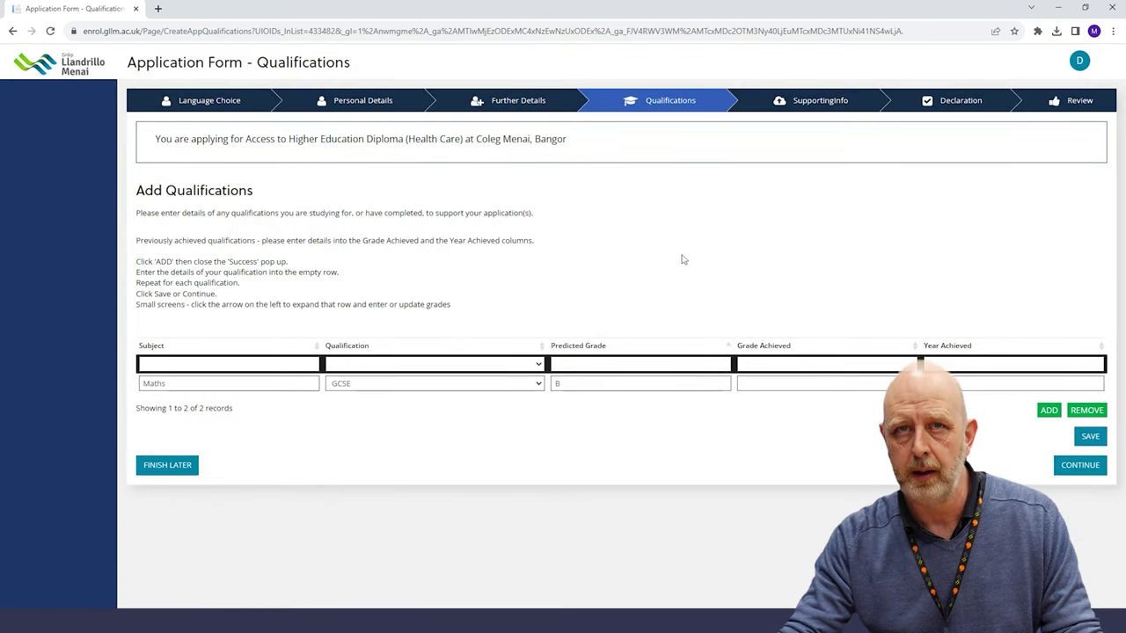
Save the qualifications and dismiss the data-saved confirmation on Supporting Information
left_click(1078, 472)
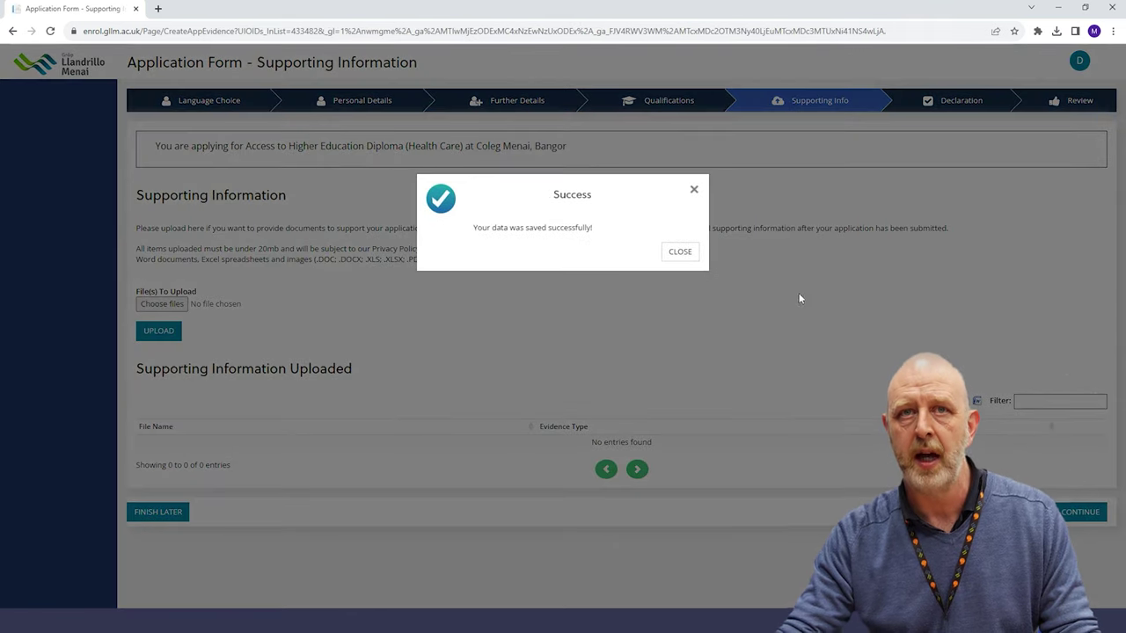
left_click(687, 254)
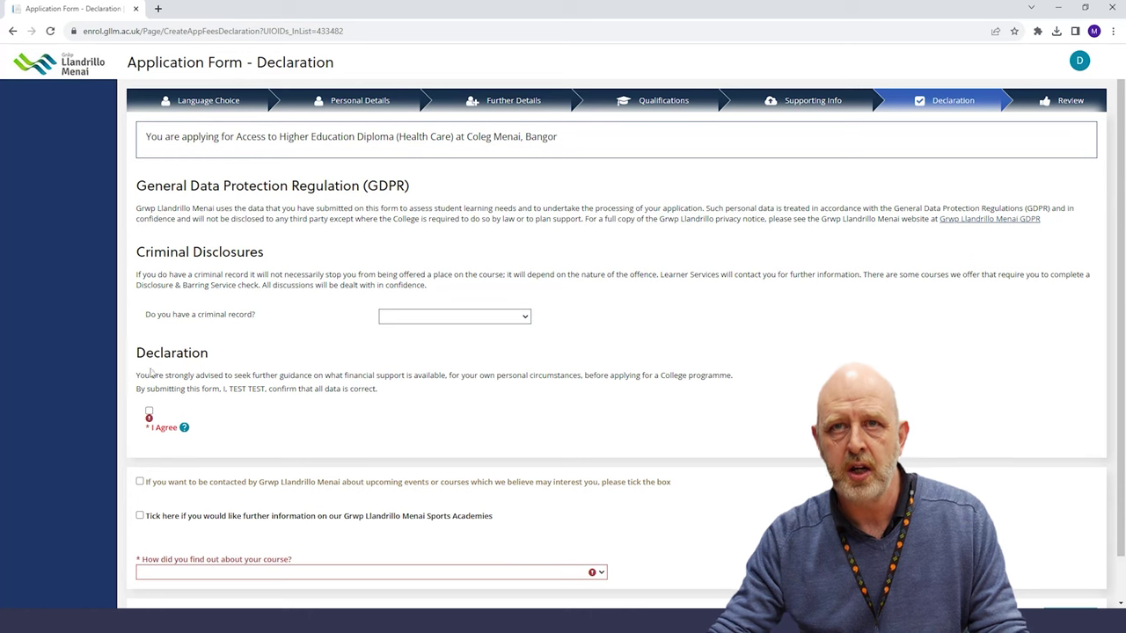
Agree to the declaration, opt in to events and Sports Academies info, choose Advert, and continue
left_click(150, 413)
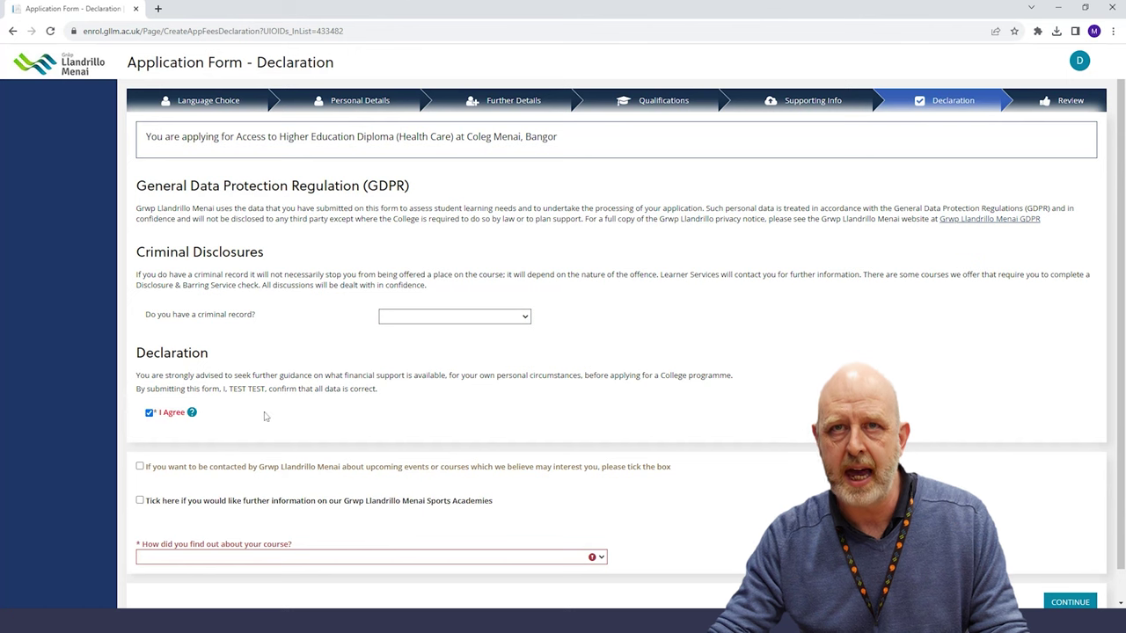
scroll(640, 372, "down", 1)
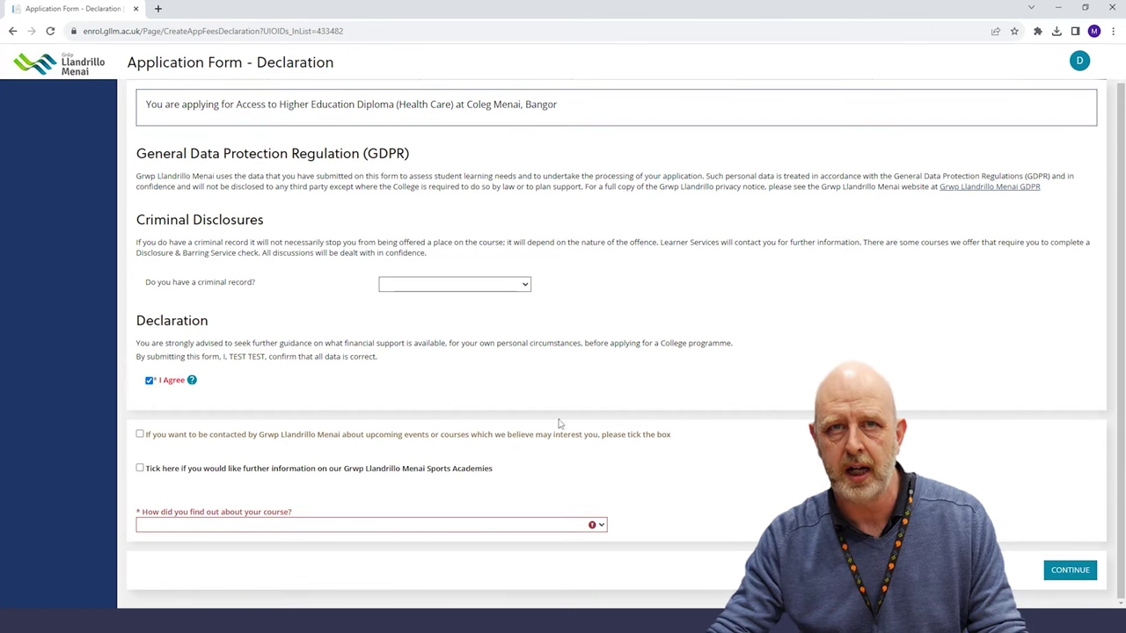
left_click(141, 435)
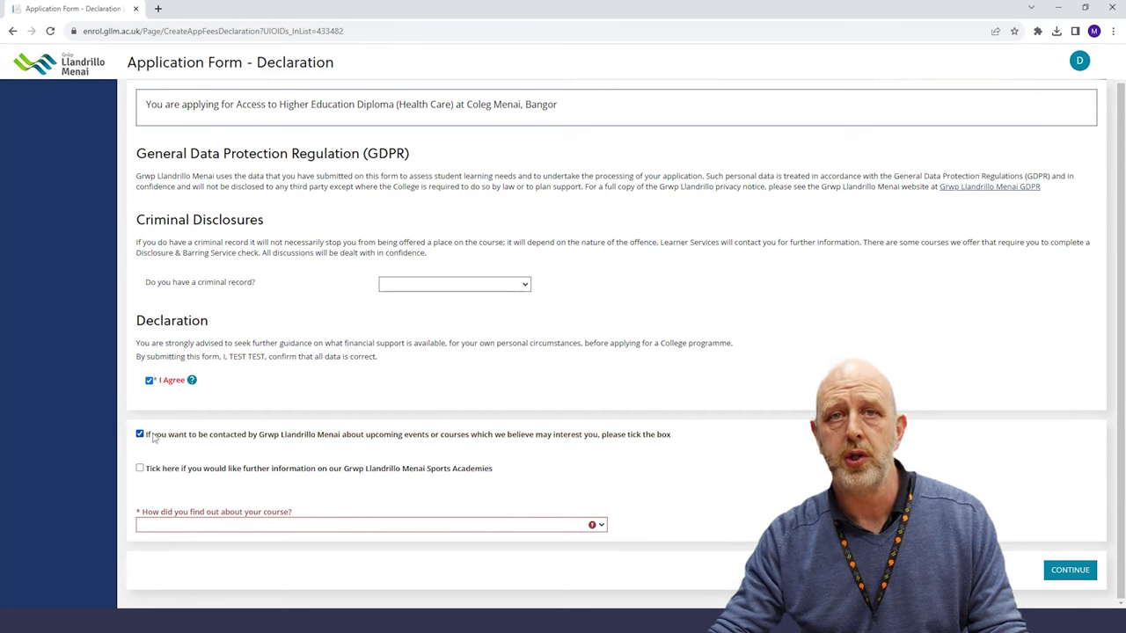
left_click(139, 469)
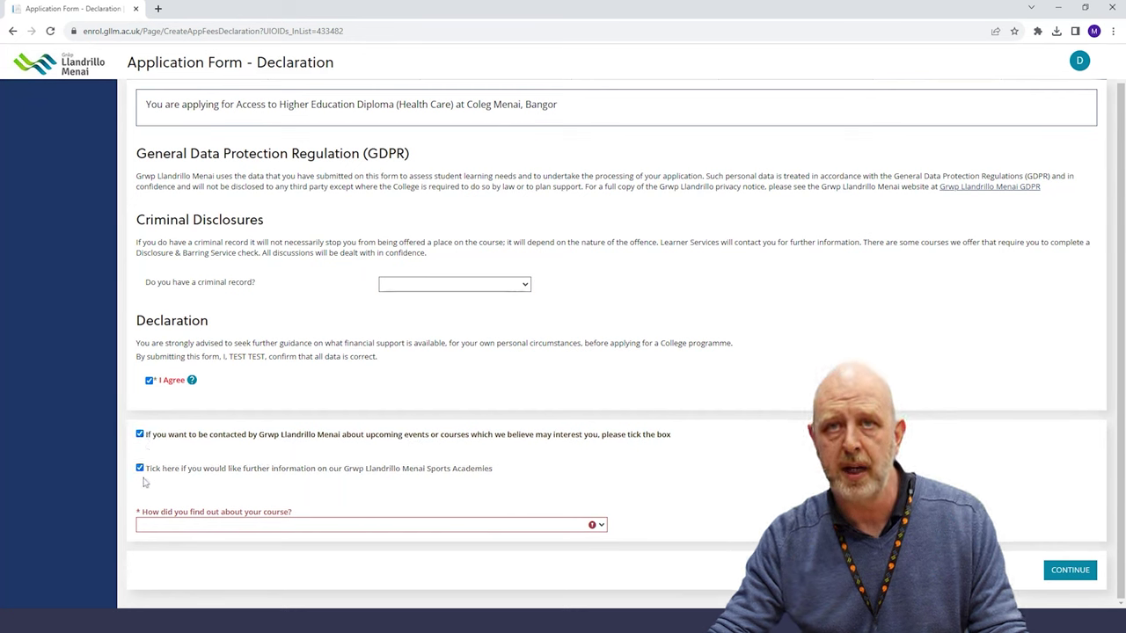
left_click(188, 522)
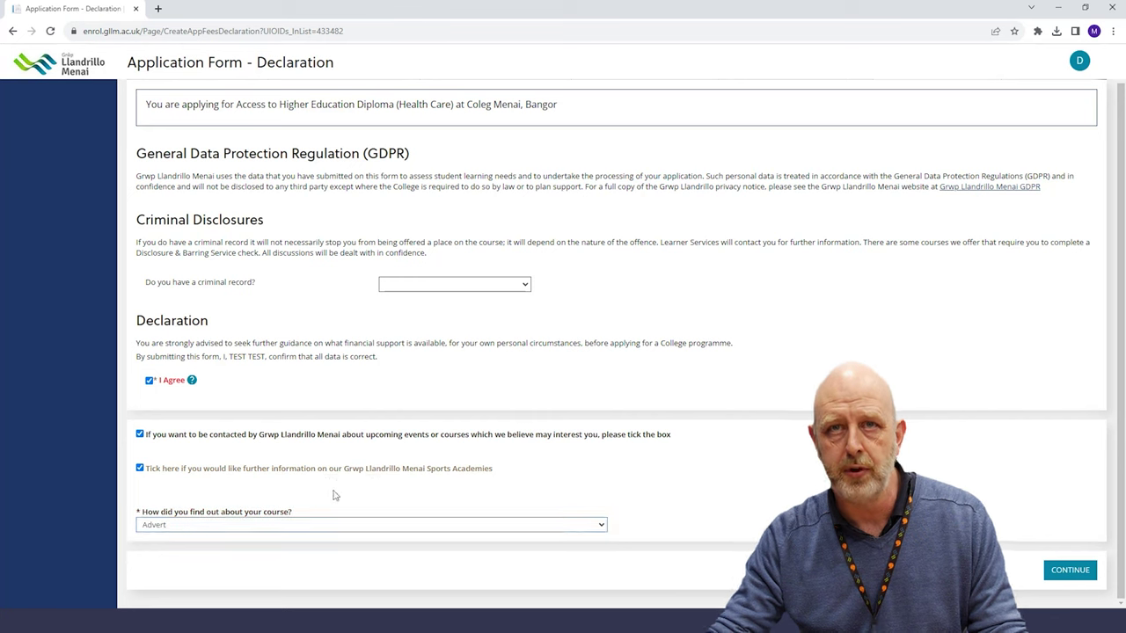
left_click(1063, 577)
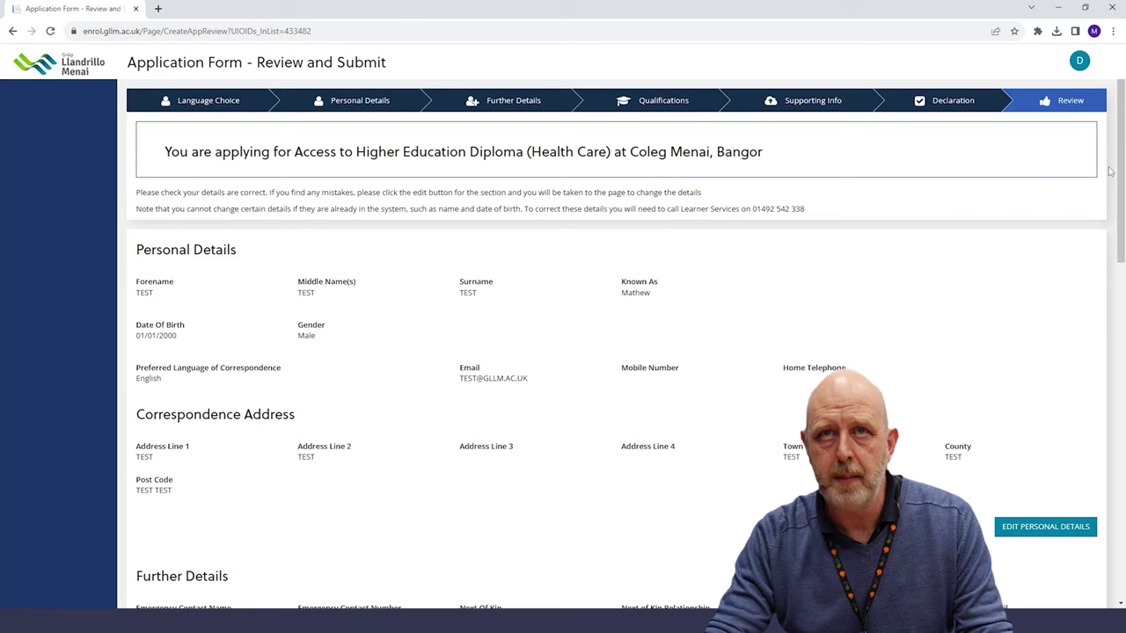
Scroll through the Review and Submit summary and submit the application
left_click_drag(1122, 141, 1122, 489)
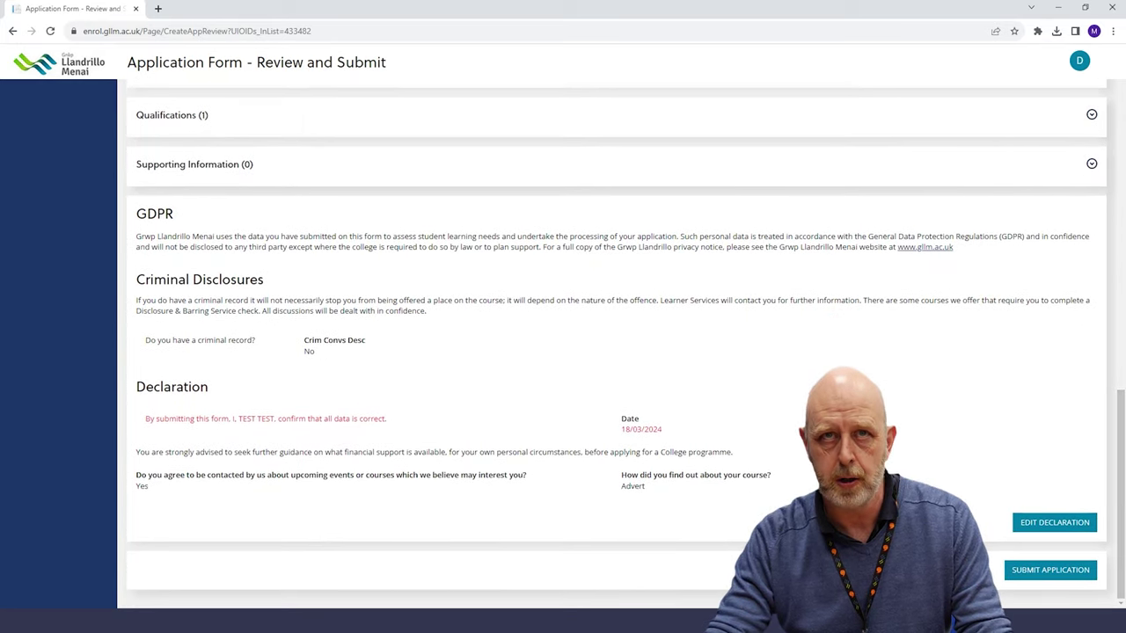
left_click(1050, 570)
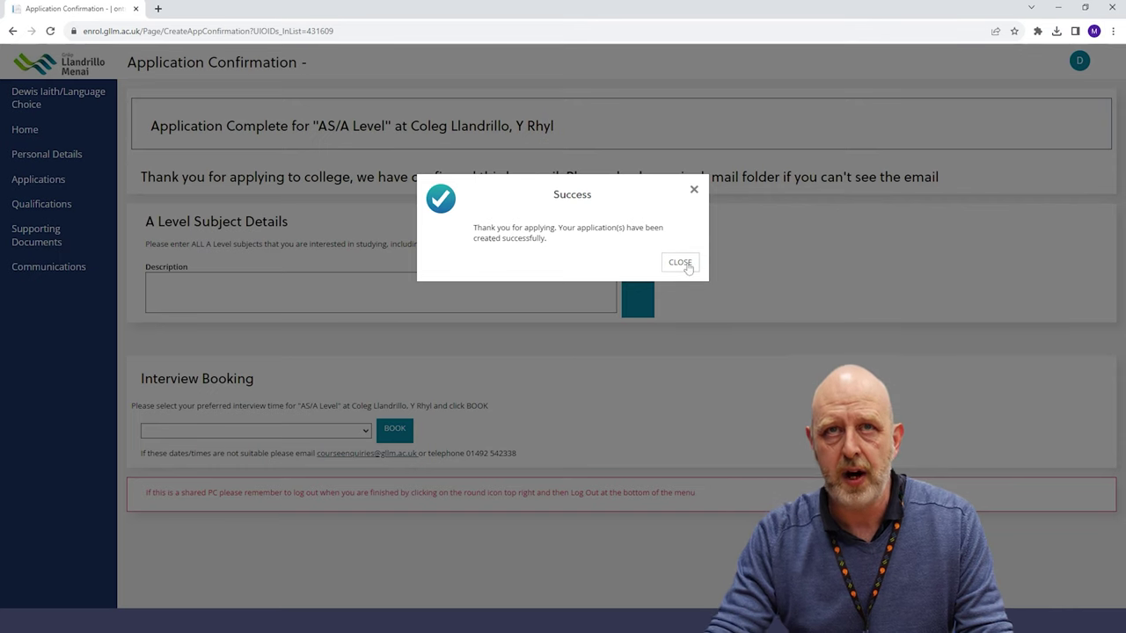
Save A-level subjects Maths, English and Biology, then book the Rhyl 18/04/2024 15:15–16:15 interview
left_click(680, 263)
type("Maths")
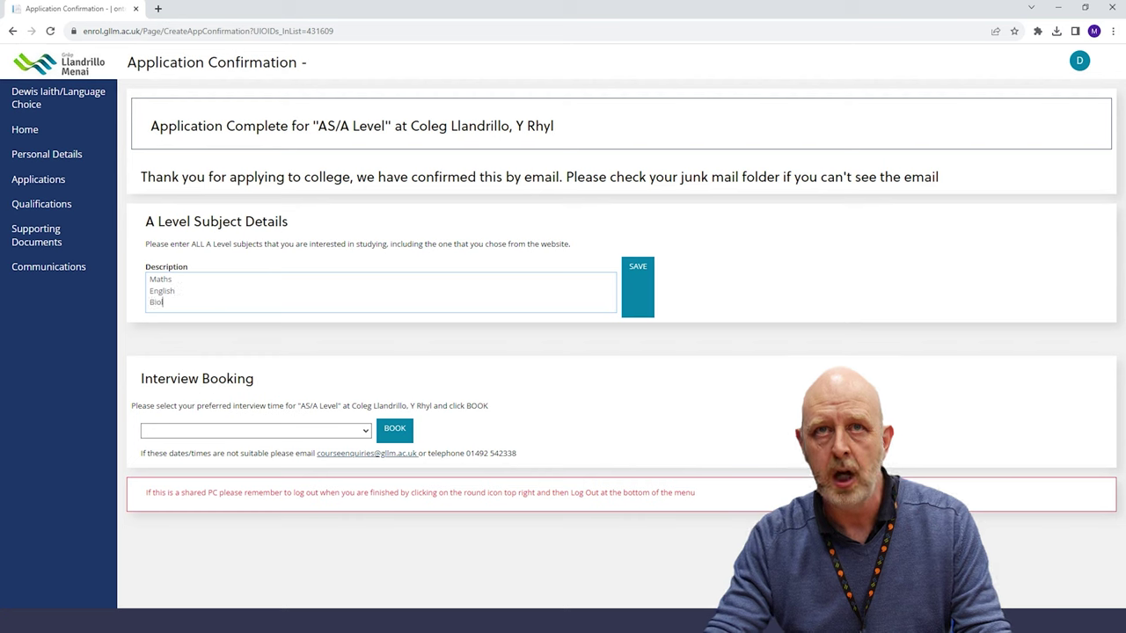
left_click(230, 339)
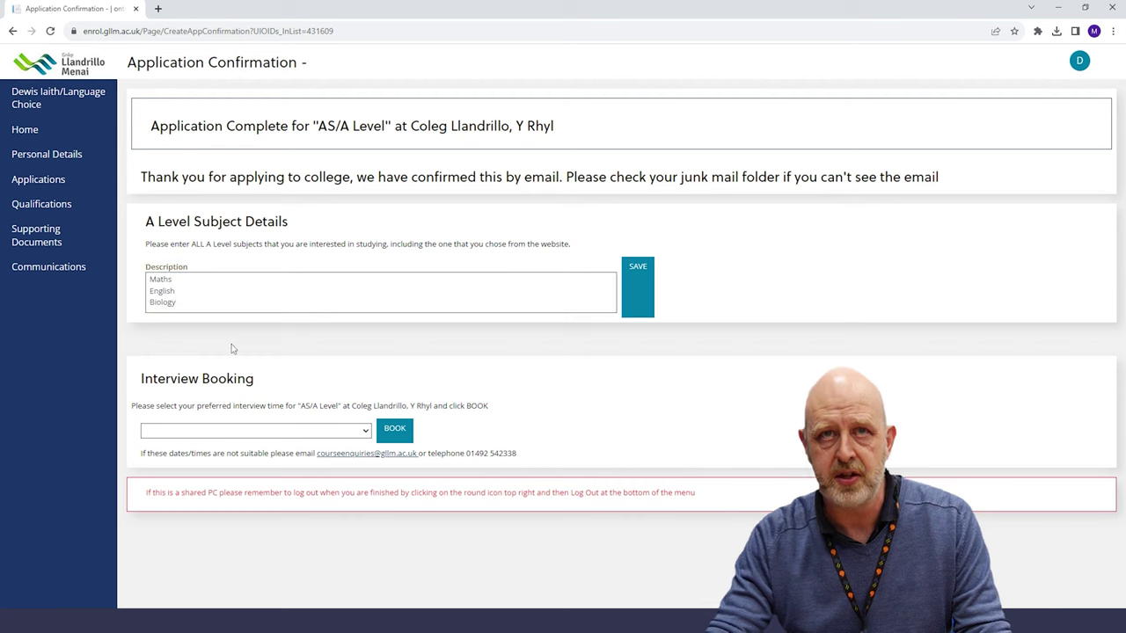
left_click(636, 280)
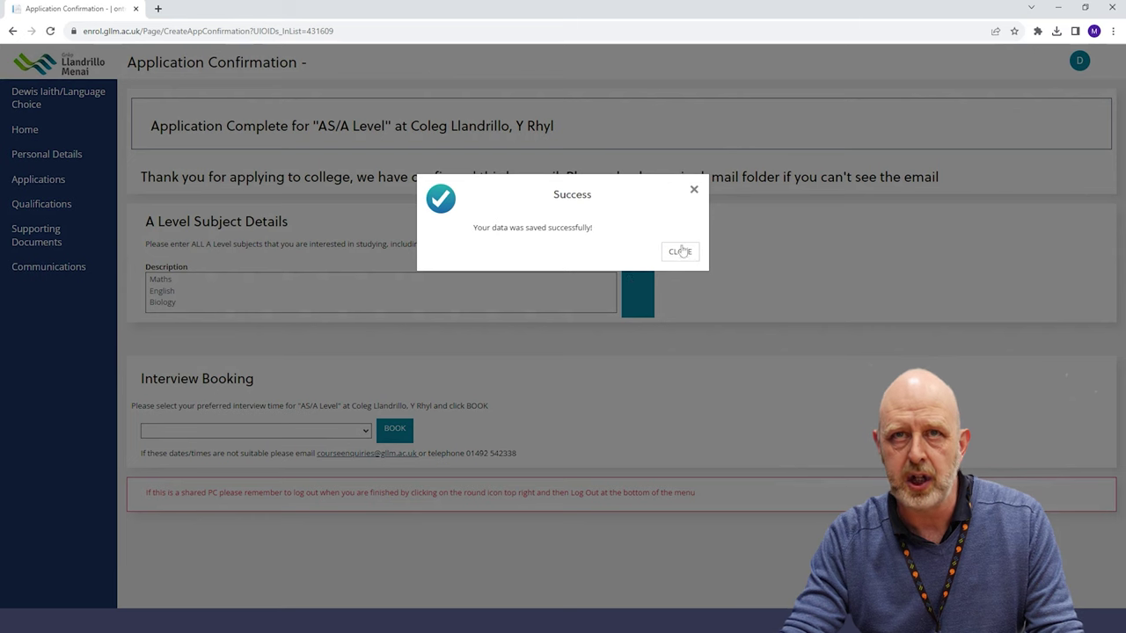
left_click(680, 240)
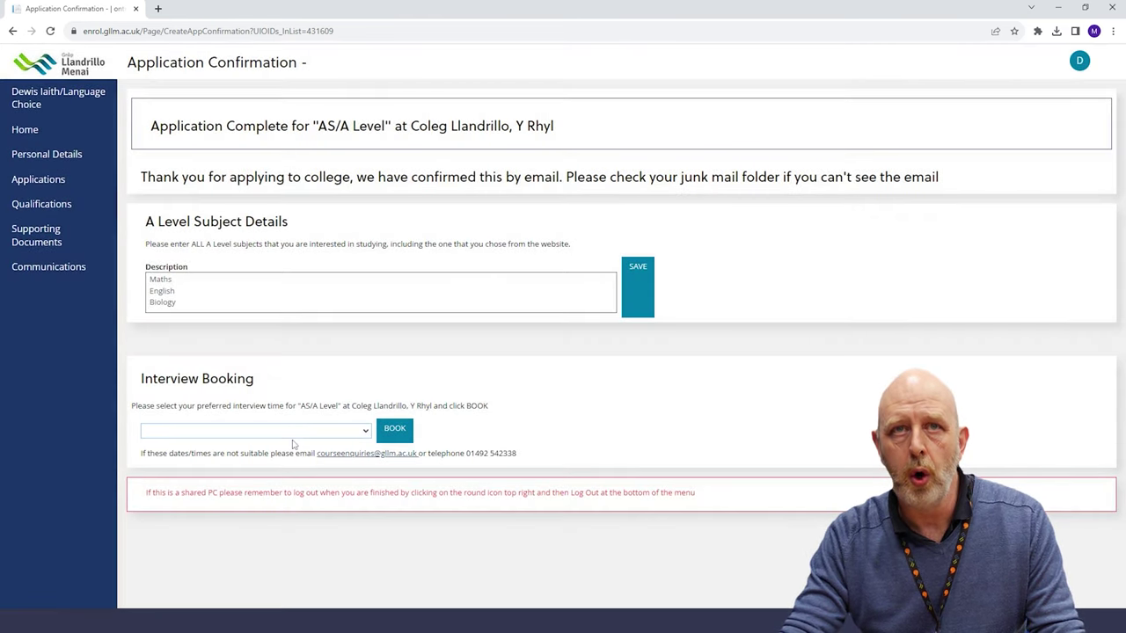
left_click(294, 444)
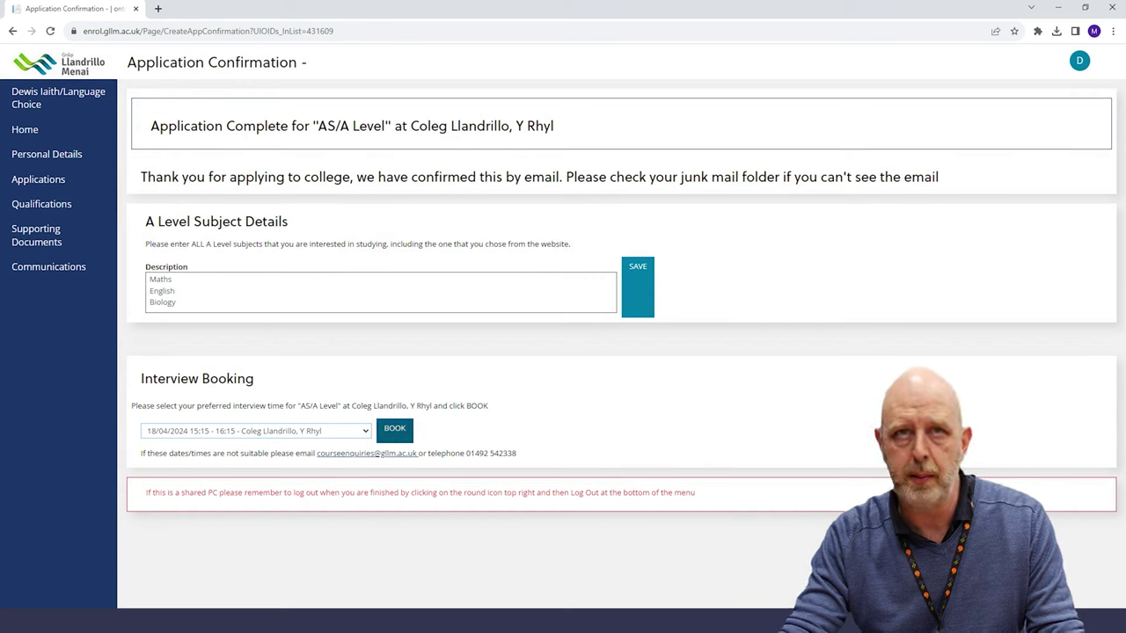
left_click(397, 430)
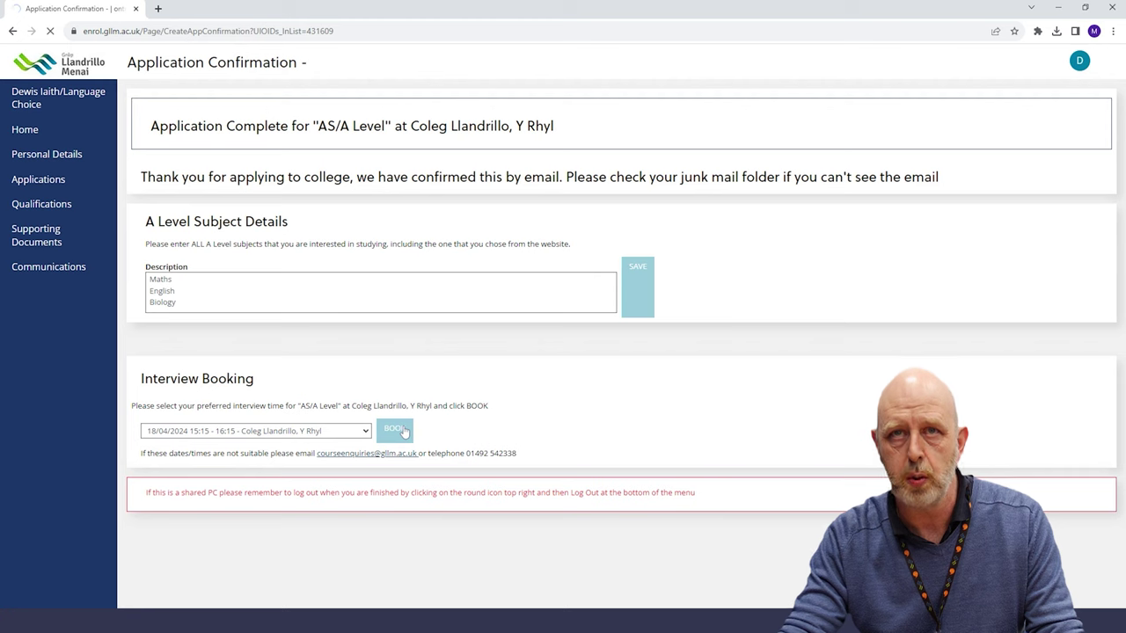